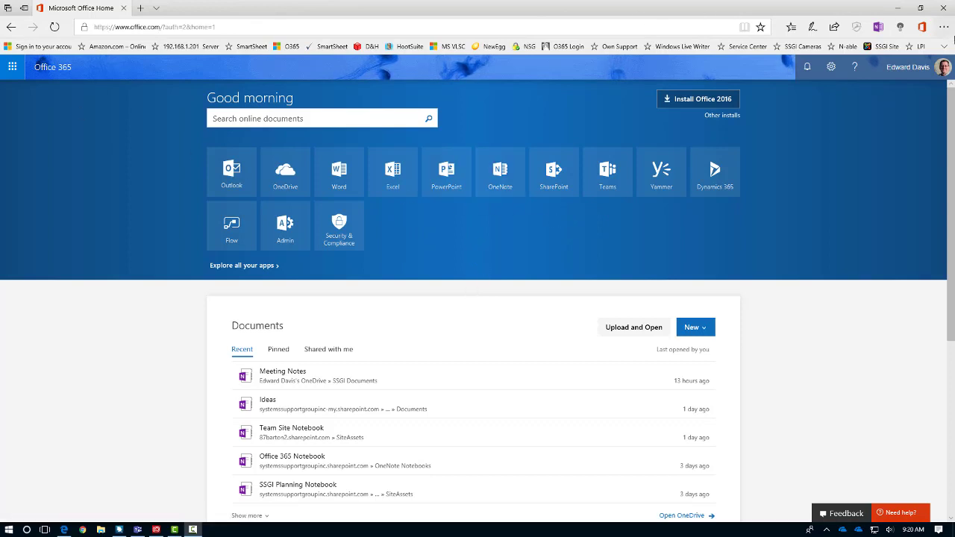
- Sign out of Office 365, close the Edge window, and launch Chrome to its new-tab page
click(924, 71)
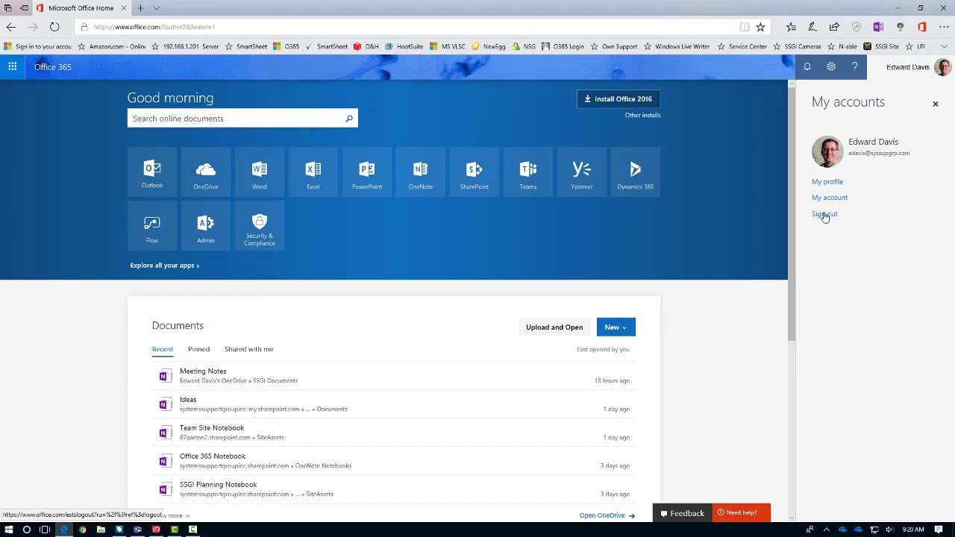
click(825, 216)
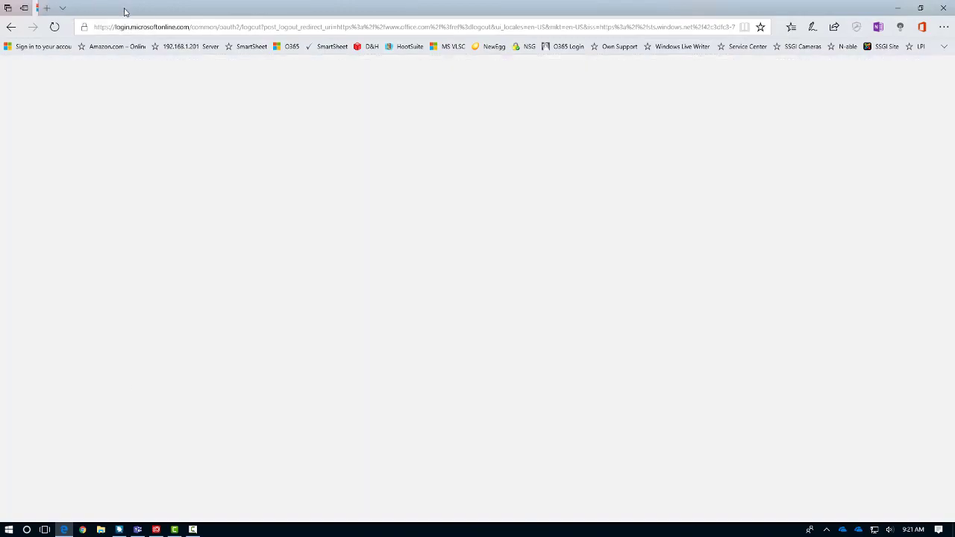
click(124, 11)
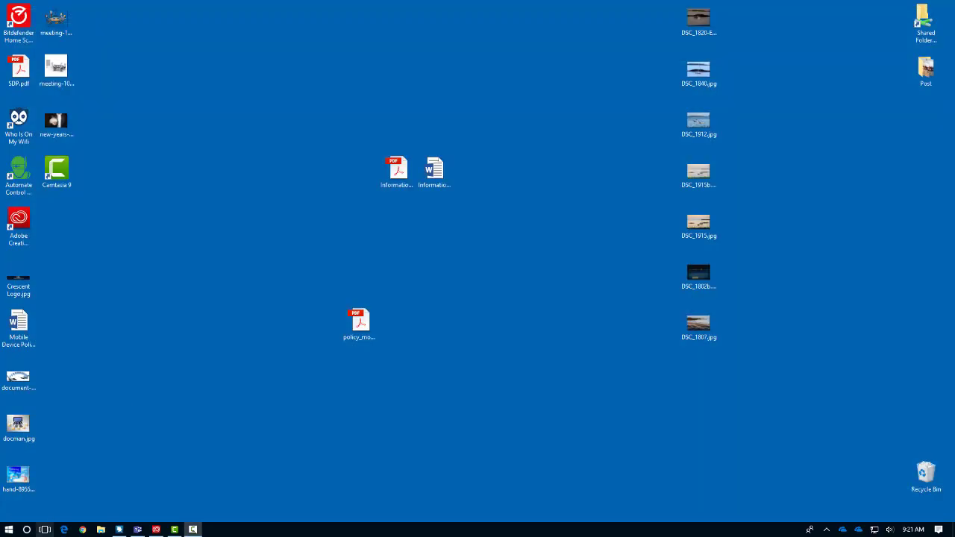
click(83, 530)
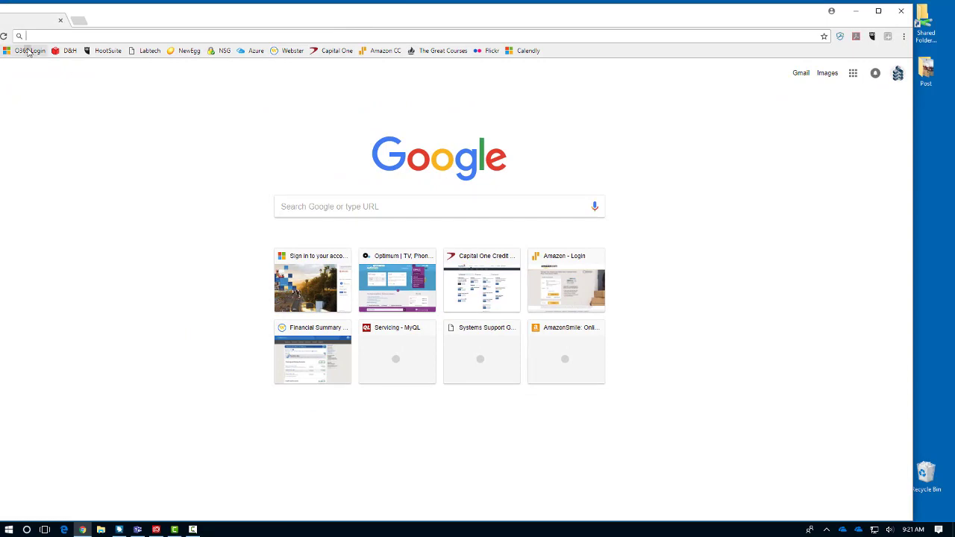
- Open the O365 Login bookmark in a maximized Chrome and sign in with the work account's password
click(29, 51)
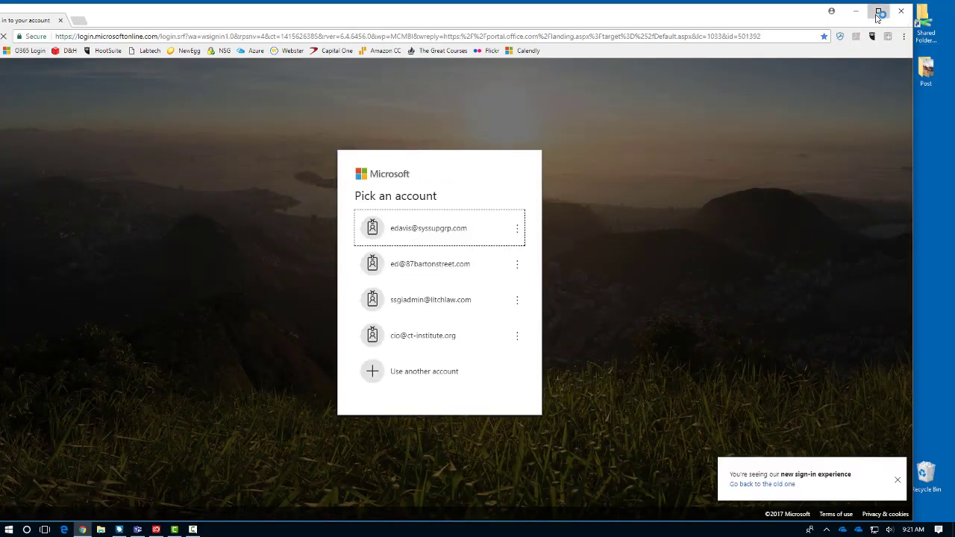
click(878, 11)
click(462, 247)
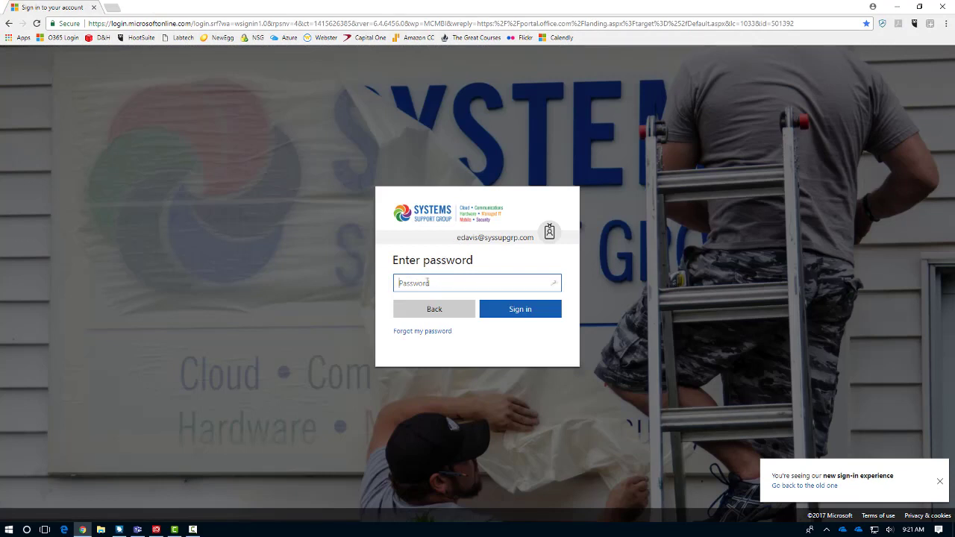
text(***)
click(527, 313)
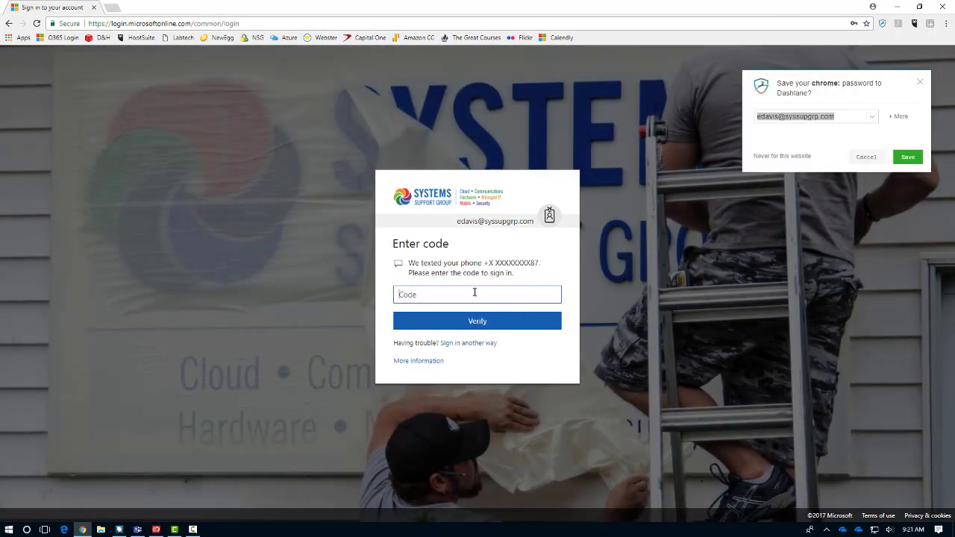
- Enter the texted verification code and verify to reach the Office 365 home page
click(439, 294)
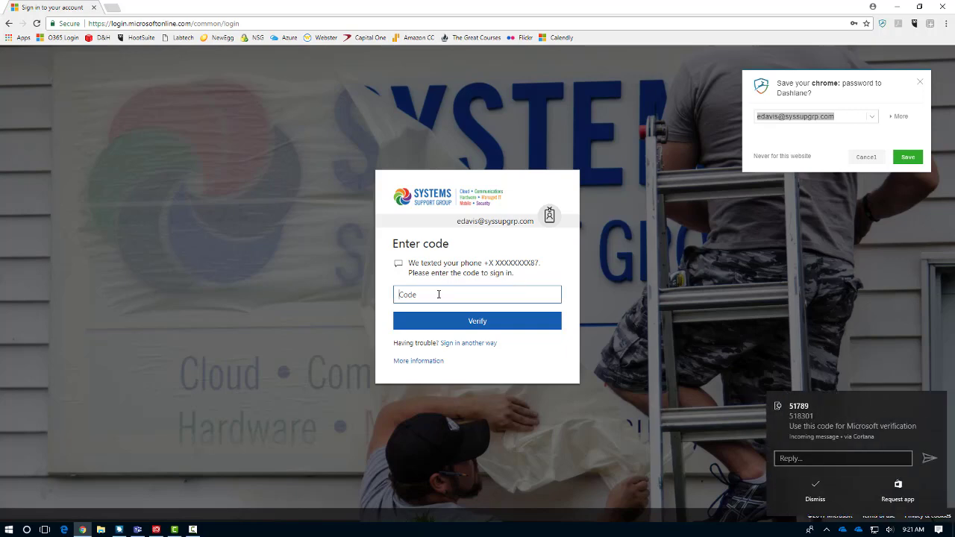
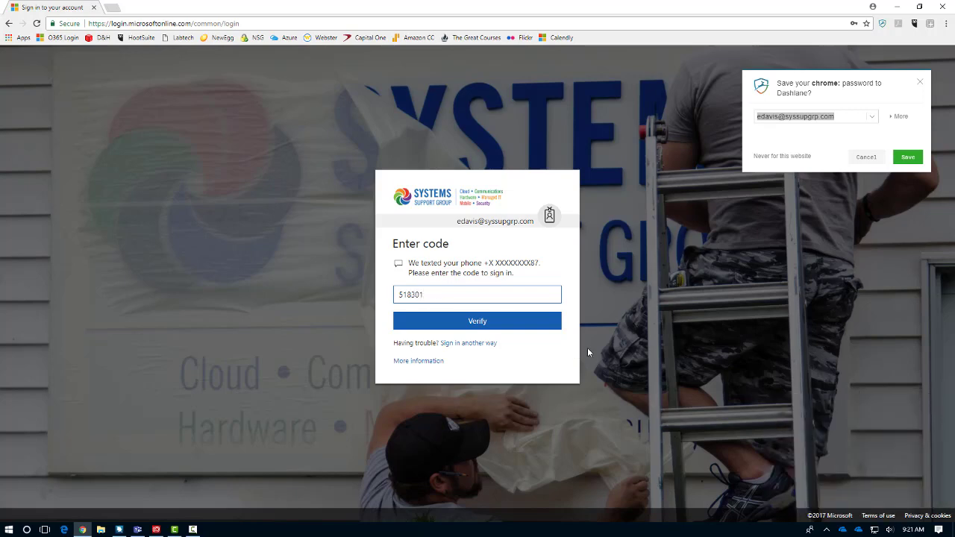
click(477, 322)
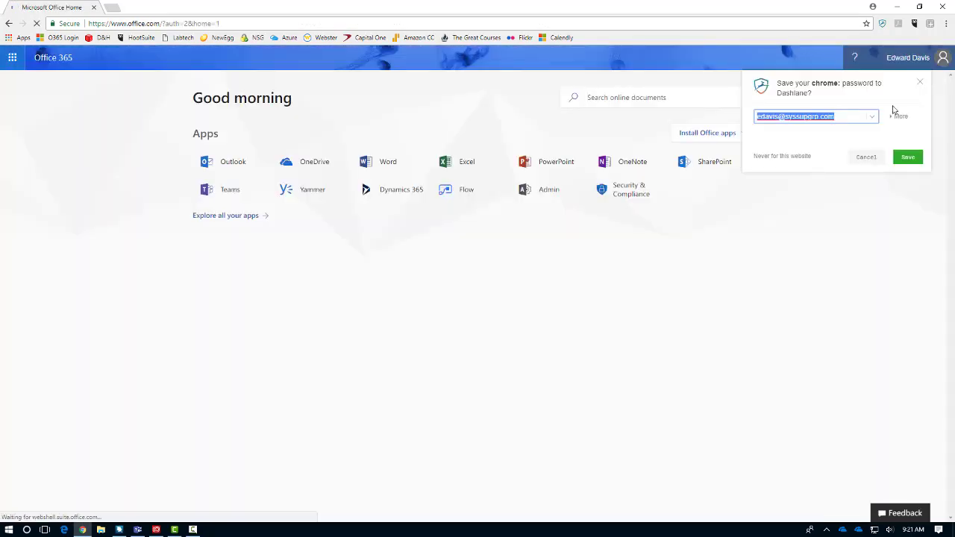
- Close the Dashlane save-password popup to reveal the home page and recent documents
click(921, 84)
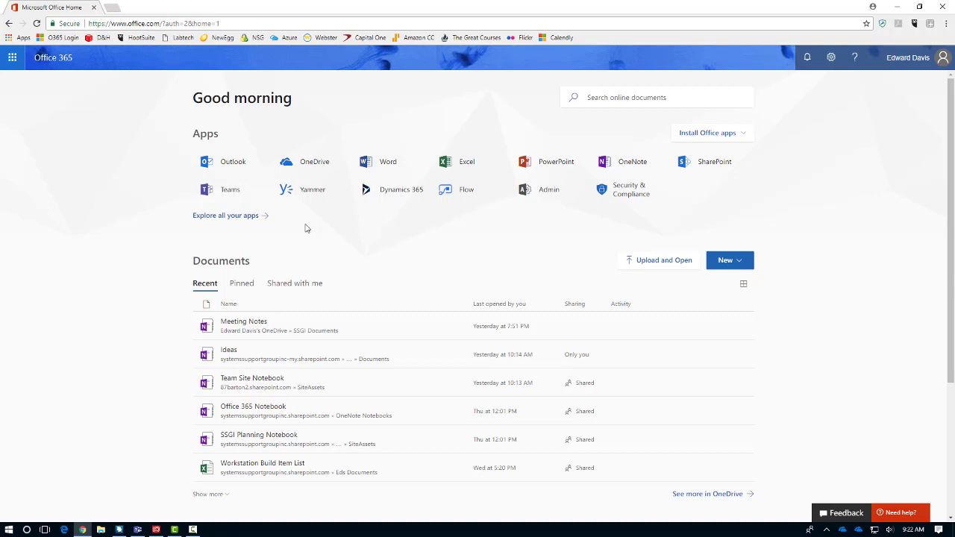
- Browse the Your apps page and the OneDrive Quick Start article, then close the article
click(239, 221)
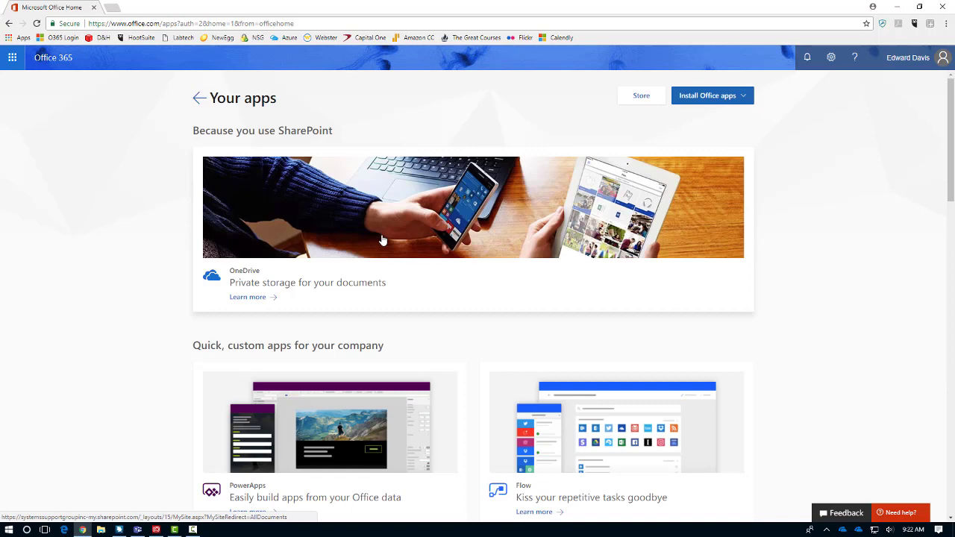
scroll(503, 348, down, 3)
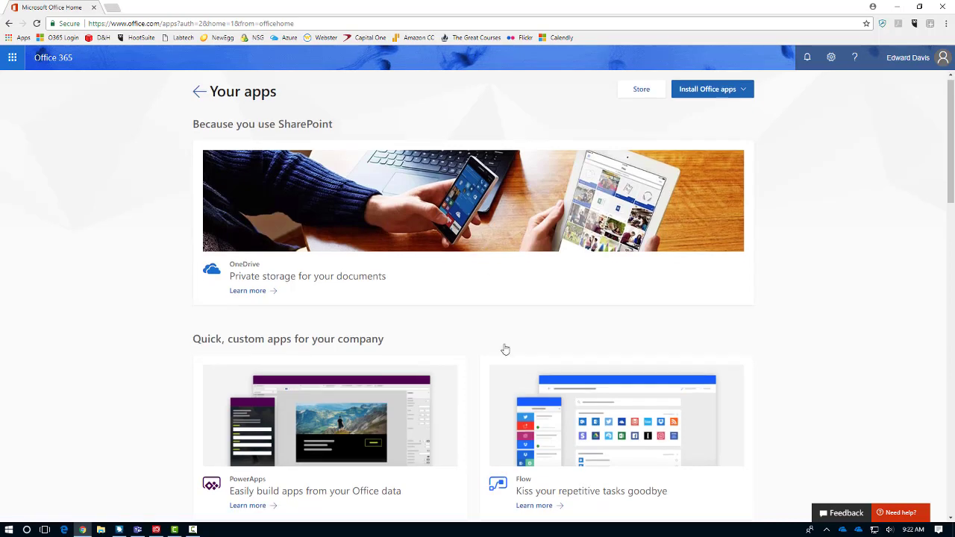
scroll(505, 349, down, 1)
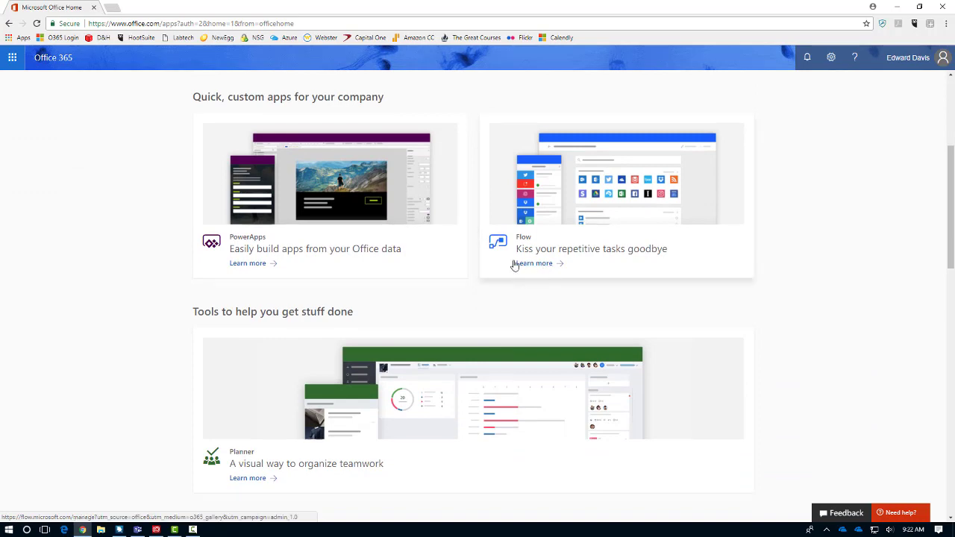
scroll(525, 271, up, 4)
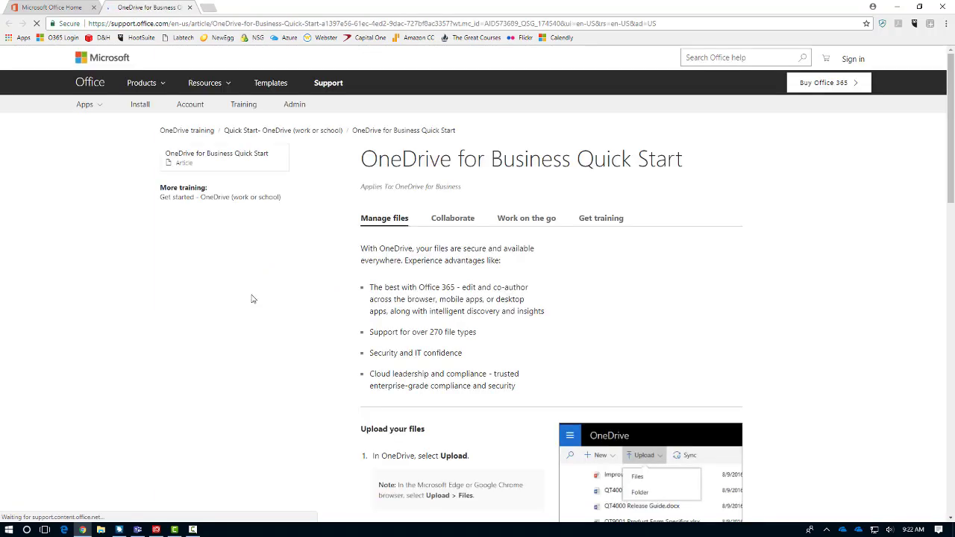
scroll(414, 319, down, 3)
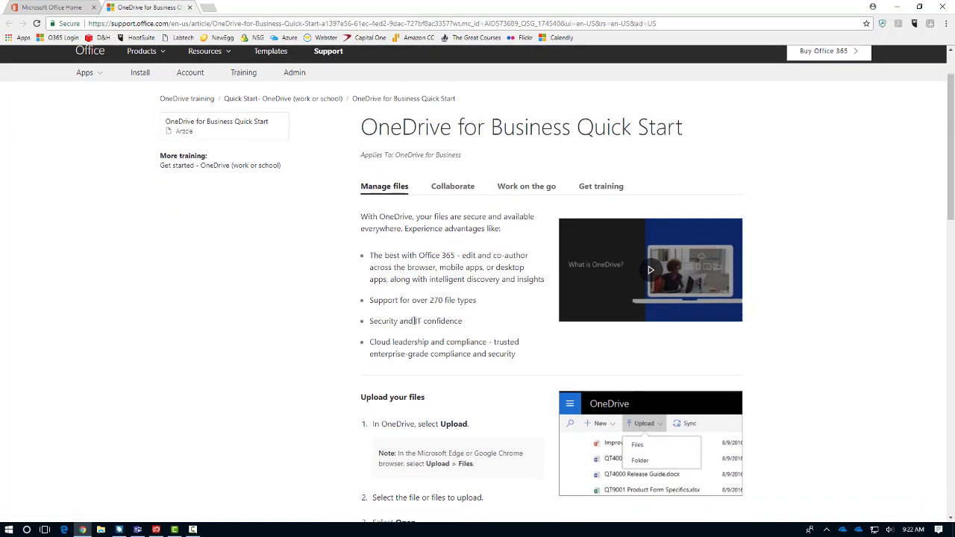
scroll(414, 323, down, 3)
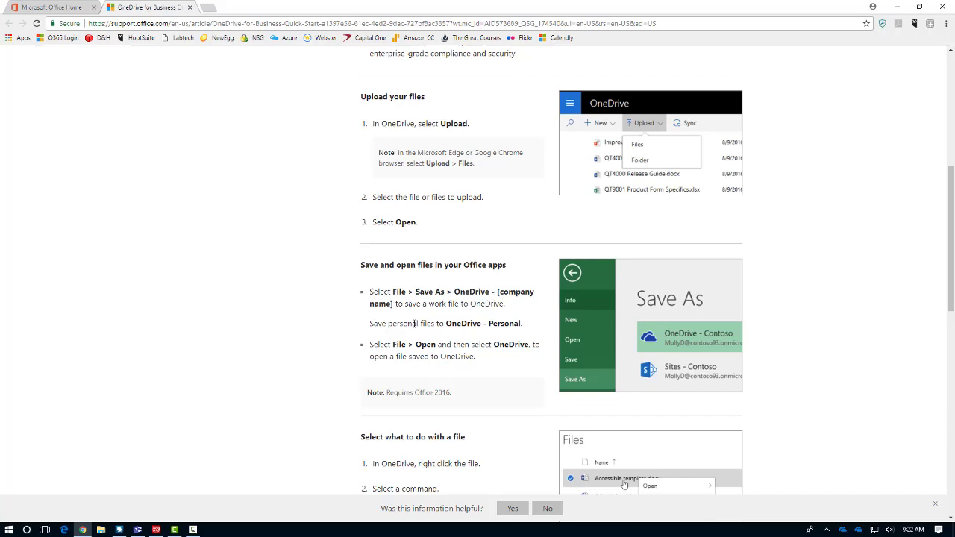
scroll(413, 324, down, 3)
scroll(416, 327, up, 3)
scroll(414, 327, up, 5)
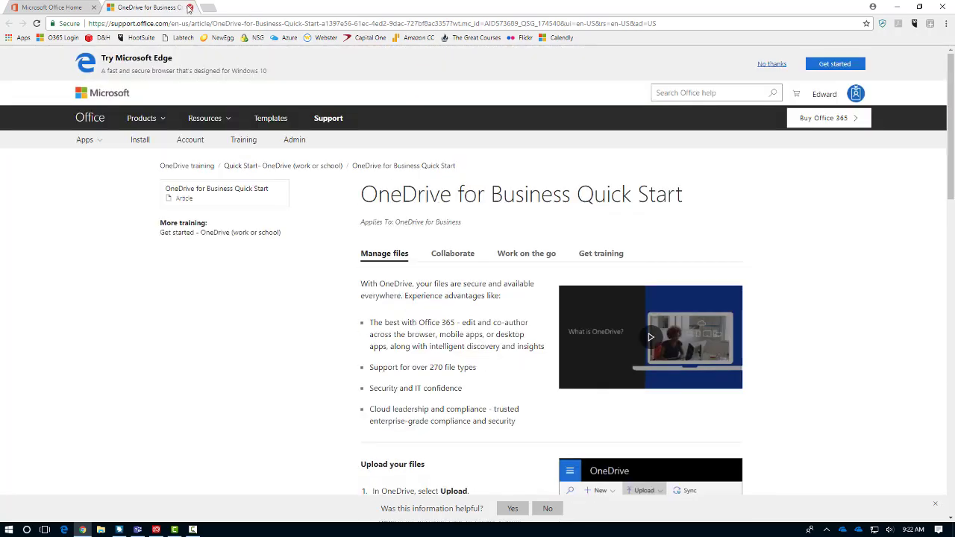
click(190, 8)
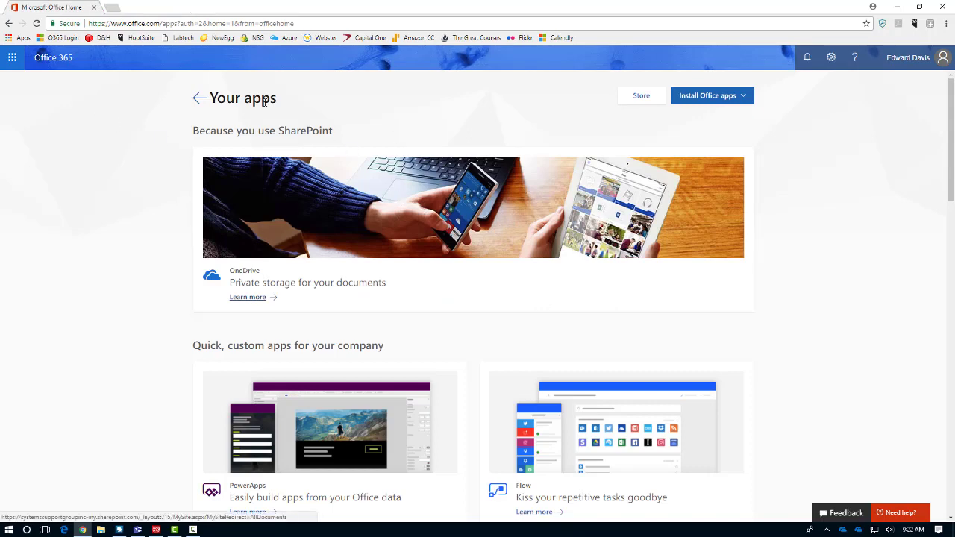
- Go back from Your apps to the home page and open the waffle app launcher
click(198, 100)
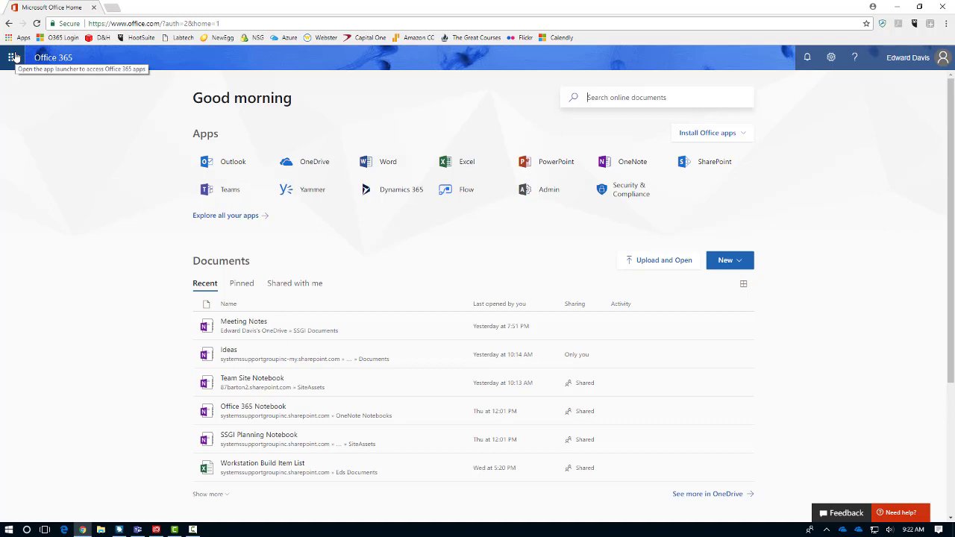
click(13, 58)
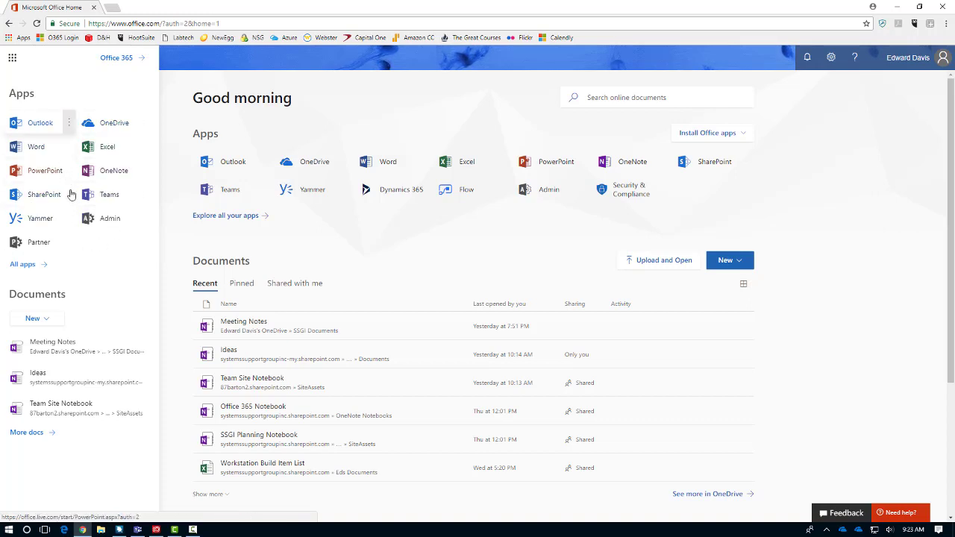
click(22, 265)
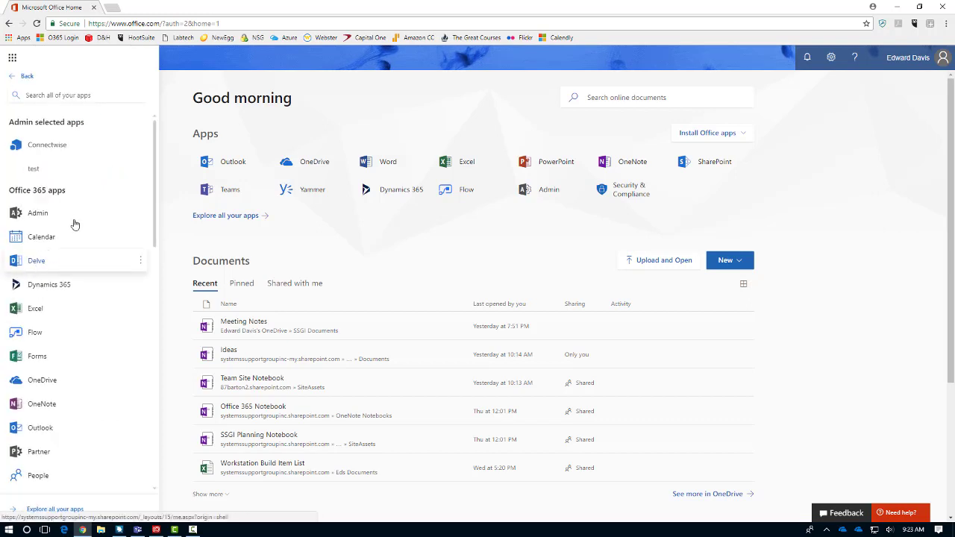
scroll(75, 223, down, 7)
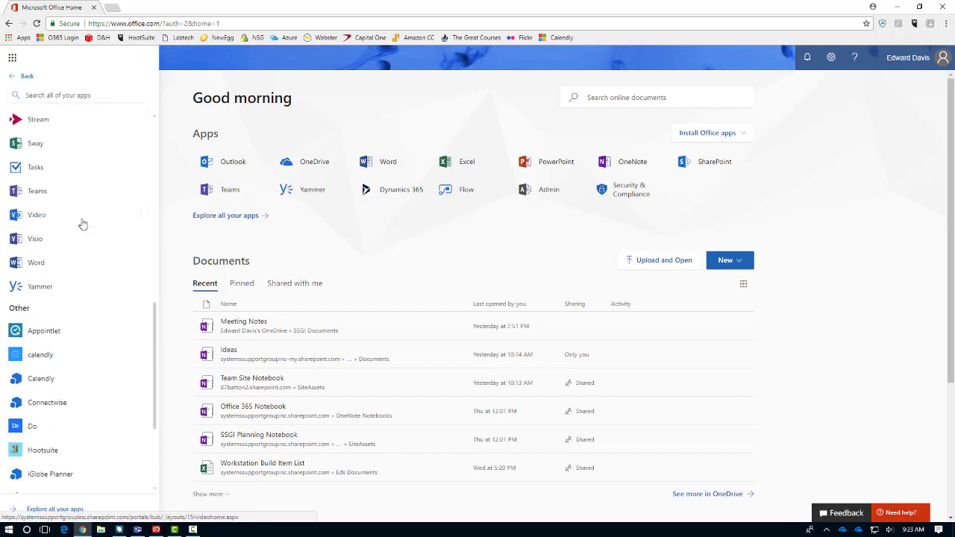
scroll(83, 225, down, 2)
scroll(83, 224, up, 6)
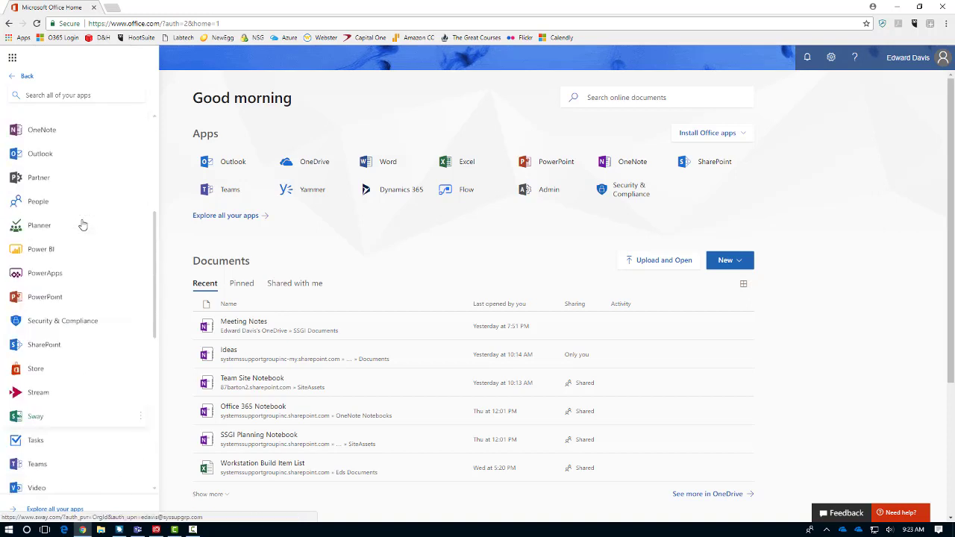
scroll(83, 225, up, 4)
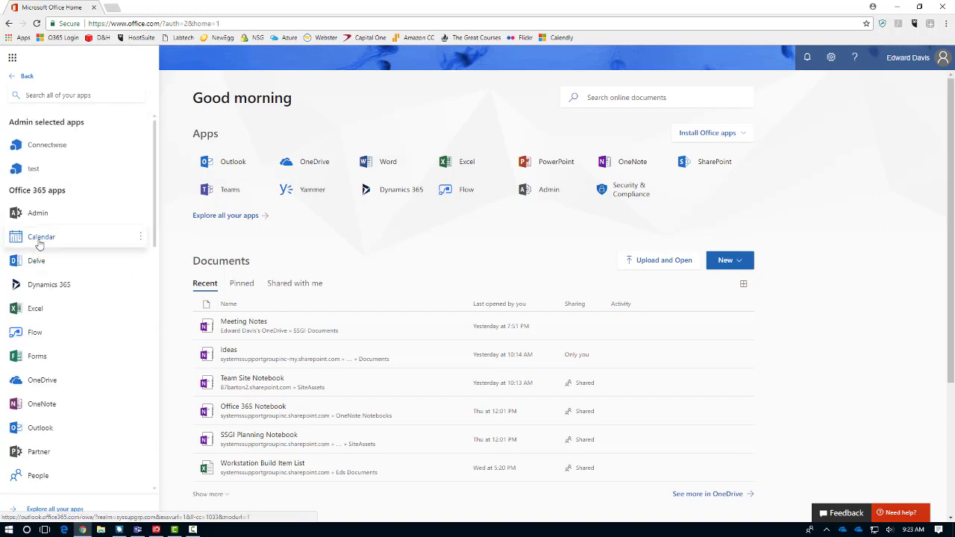
click(139, 237)
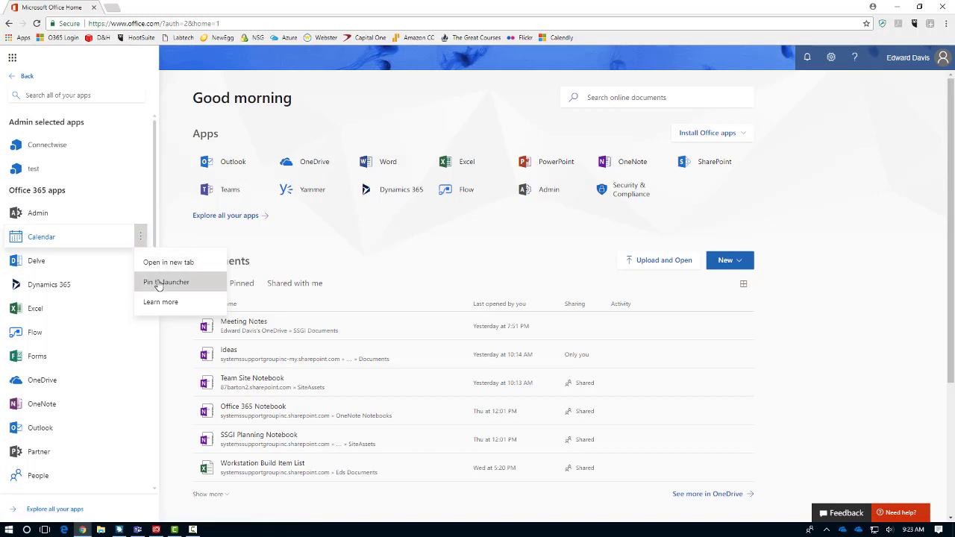
click(12, 79)
click(12, 77)
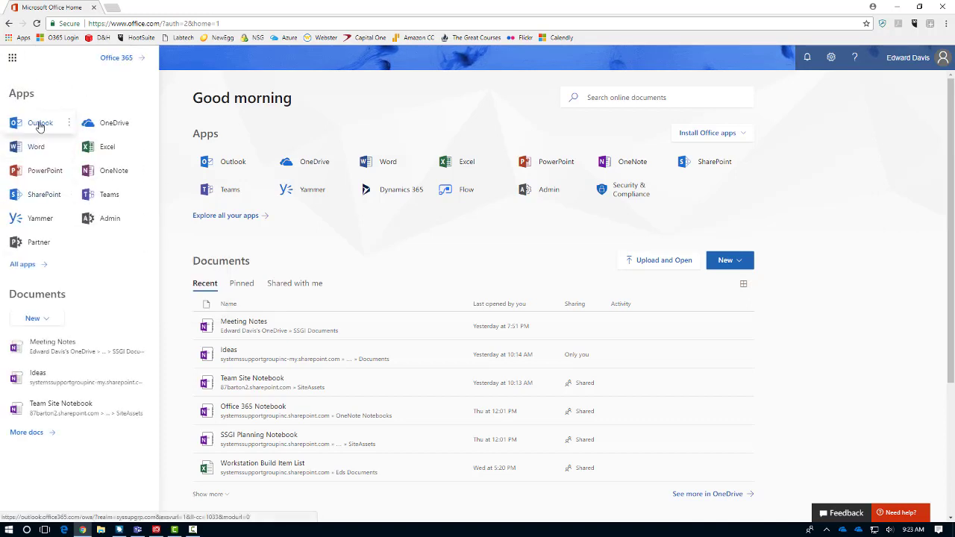
mouse_move(35, 125)
mouse_down()
mouse_move(80, 157)
mouse_move(47, 120)
mouse_up()
mouse_move(44, 126)
mouse_down()
mouse_move(46, 191)
mouse_move(63, 220)
mouse_move(50, 118)
mouse_move(48, 126)
mouse_up()
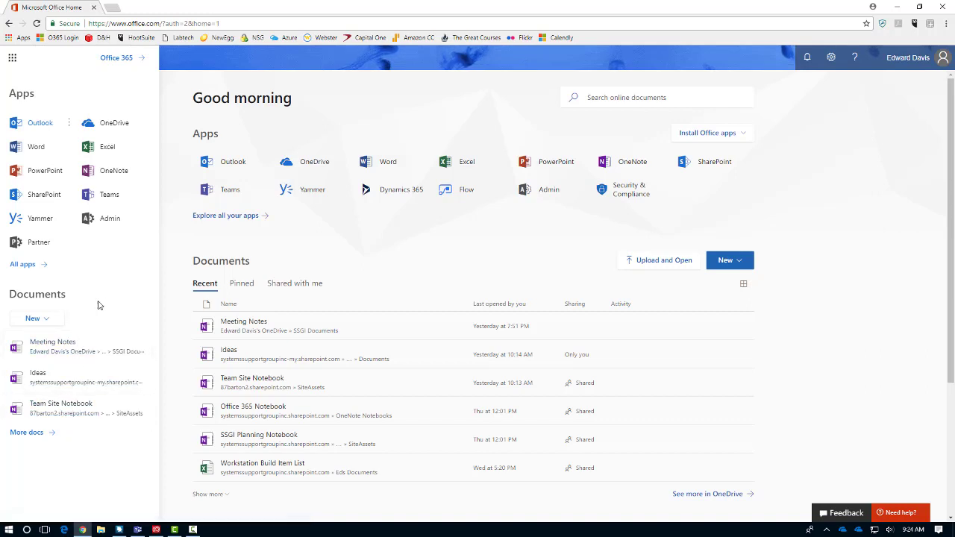
click(49, 320)
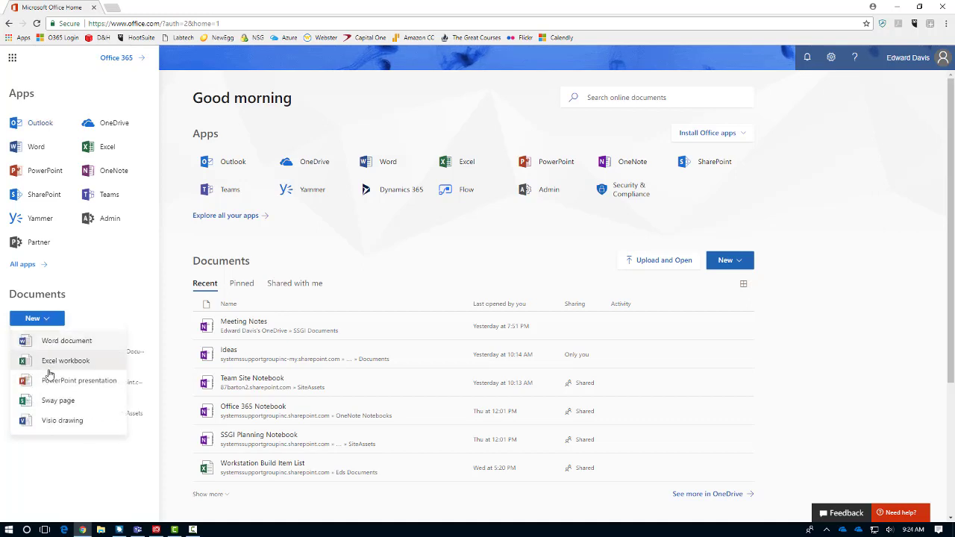
click(96, 302)
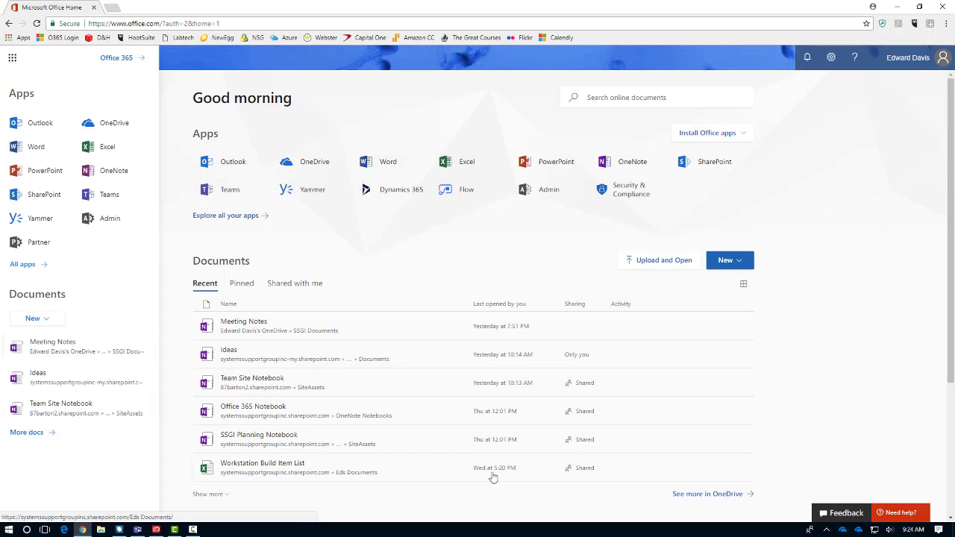
scroll(516, 209, down, 2)
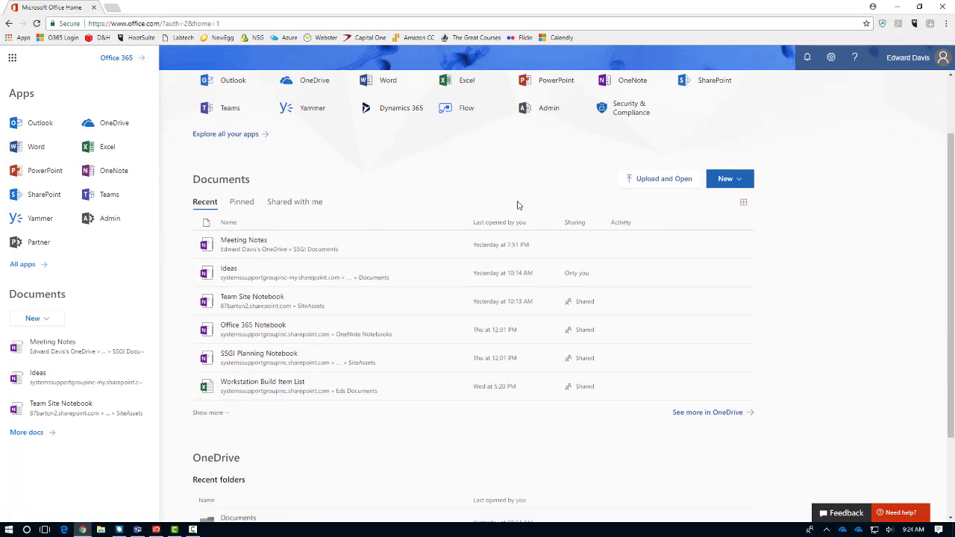
scroll(502, 221, down, 1)
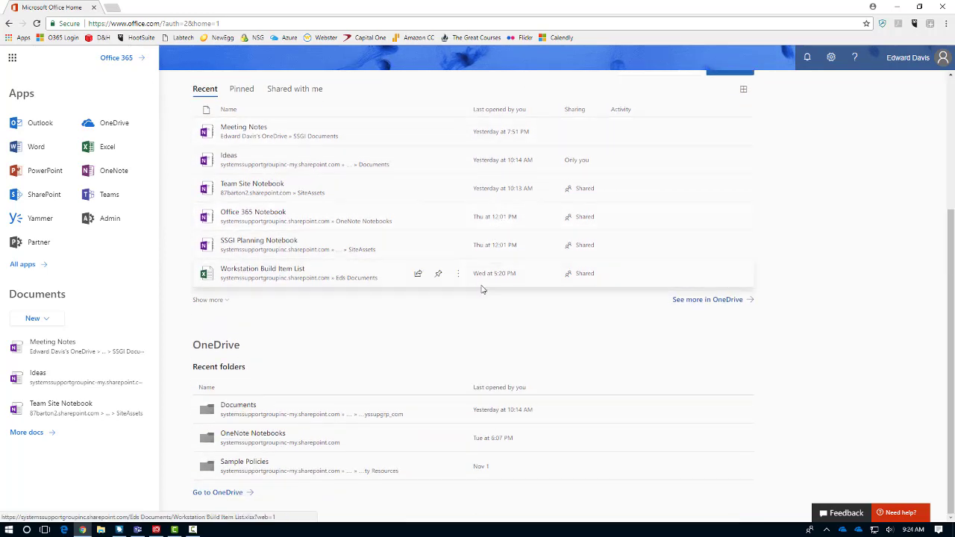
scroll(416, 294, up, 3)
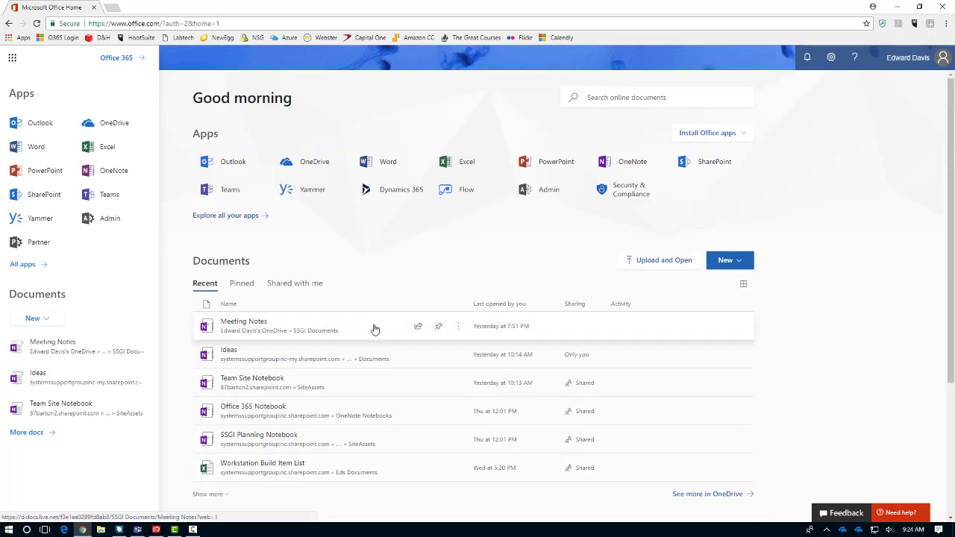
scroll(373, 326, down, 2)
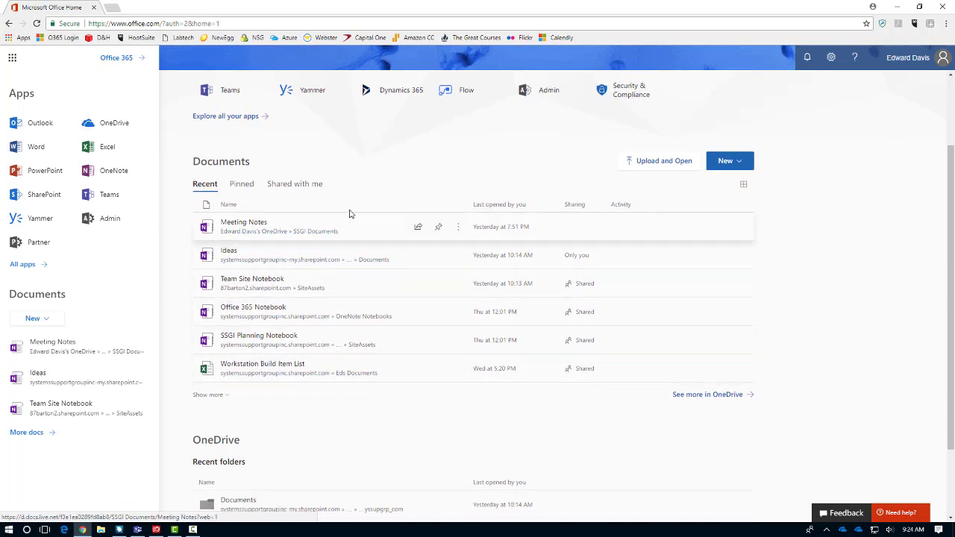
scroll(434, 291, down, 2)
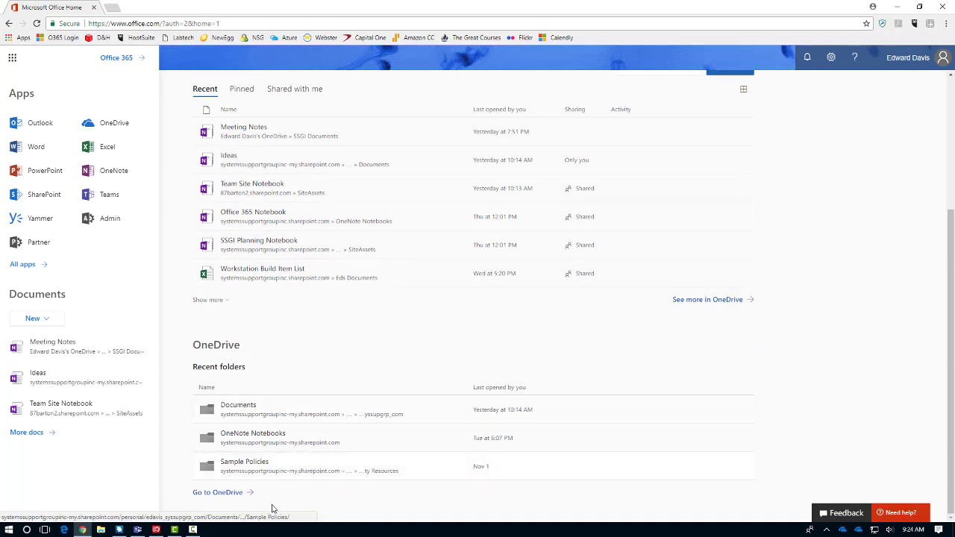
scroll(490, 333, up, 3)
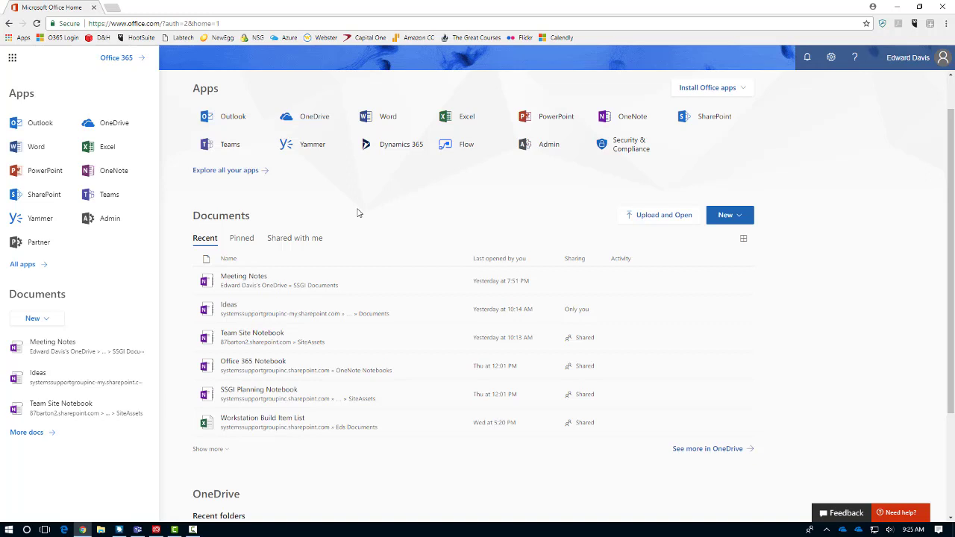
scroll(387, 199, up, 1)
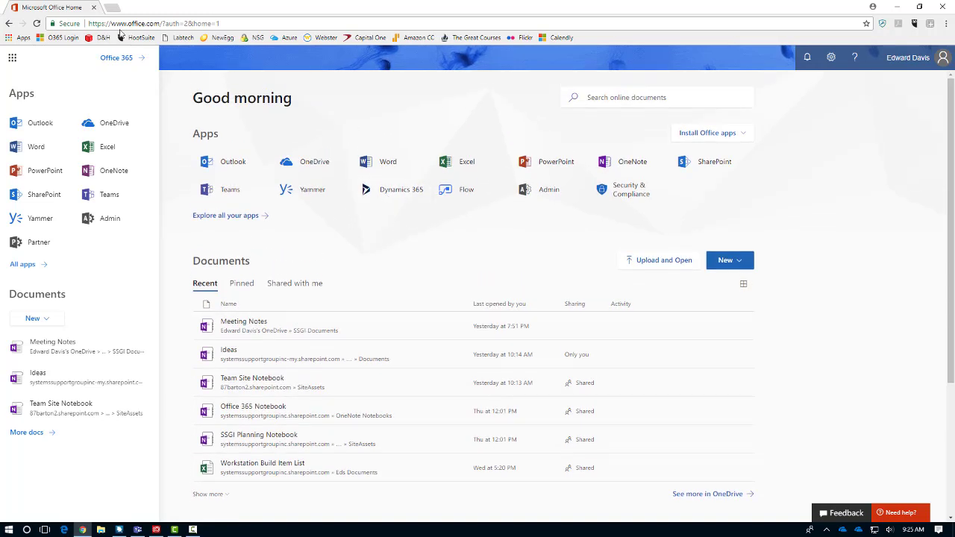
- Close the app launcher, reopen and close it again, then scroll the home page down and back up
click(423, 127)
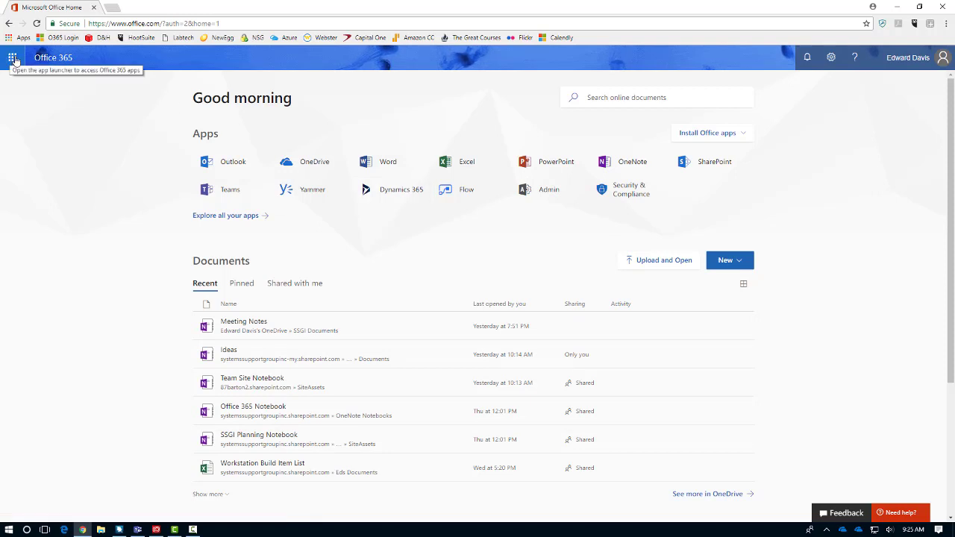
click(12, 57)
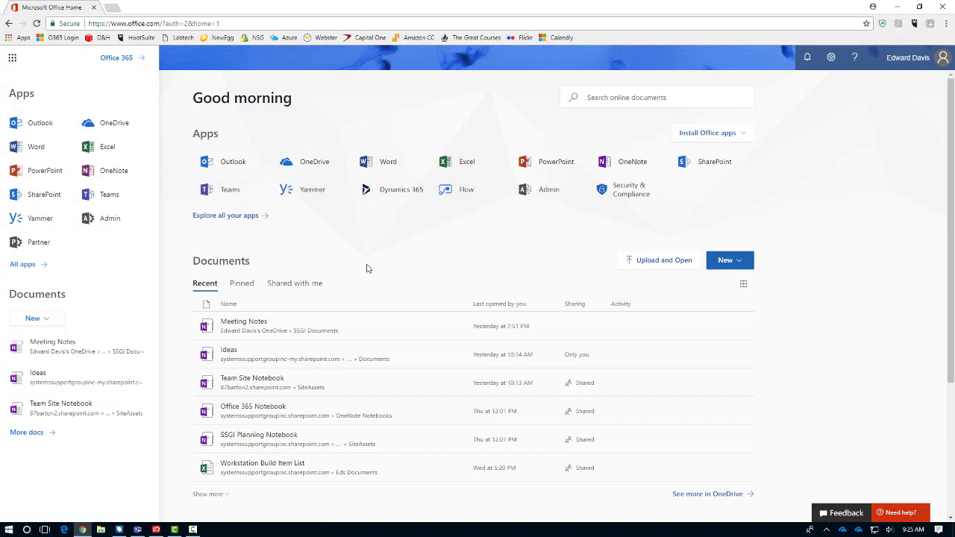
click(415, 241)
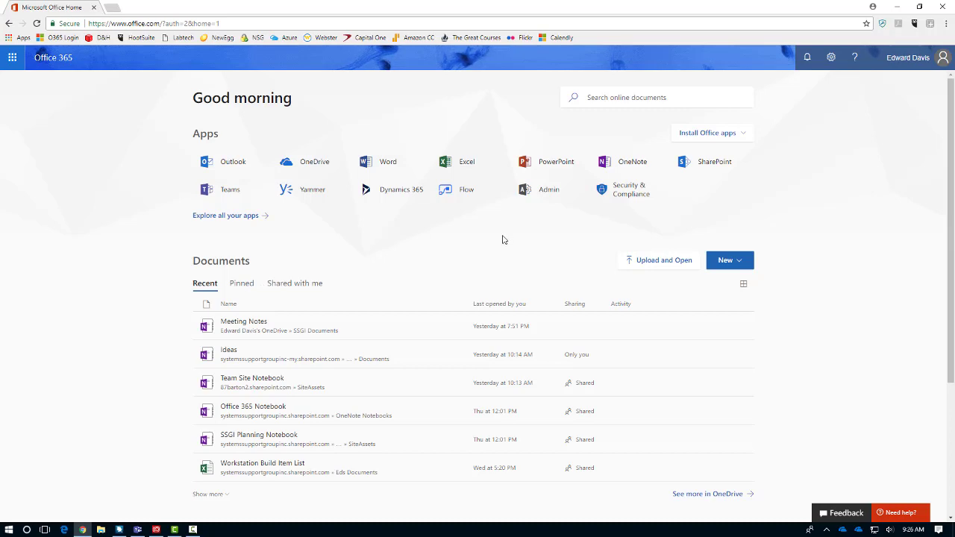
scroll(471, 259, down, 3)
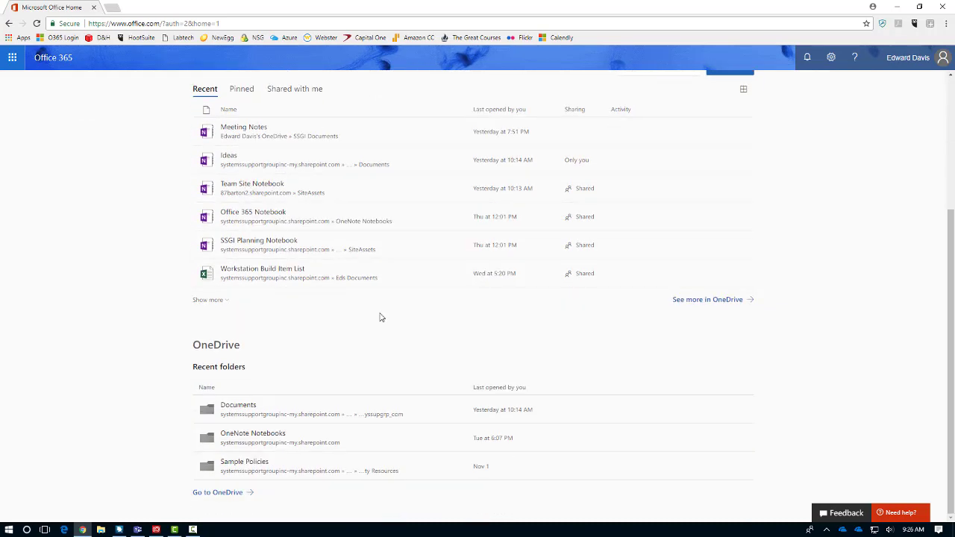
scroll(403, 268, up, 3)
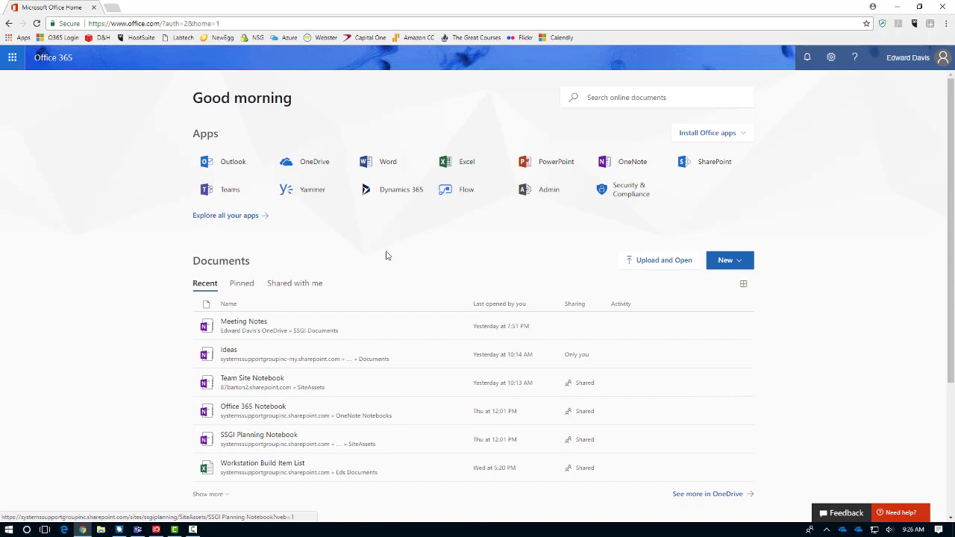